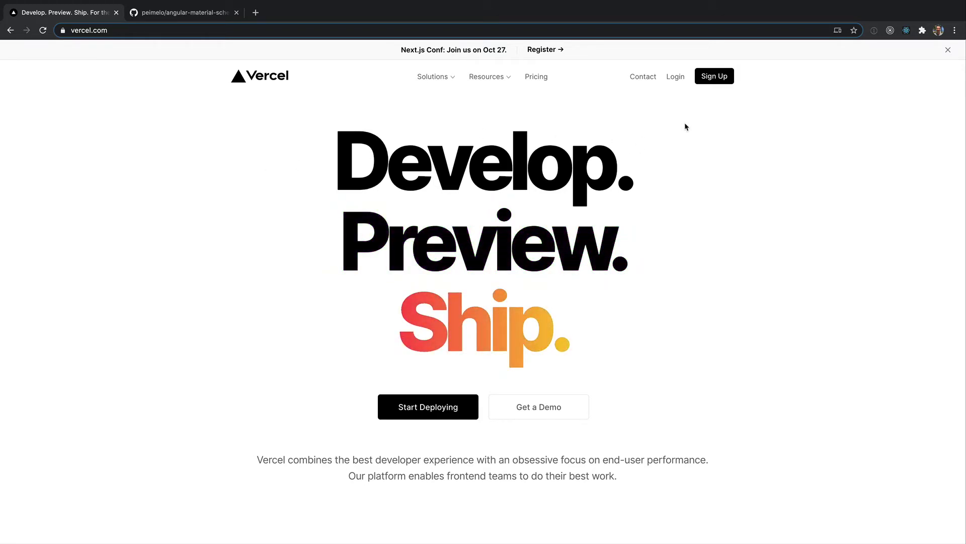
- Log in to the existing Vercel account using the email option
{"action": "left_click", "coordinate": [710, 78]}
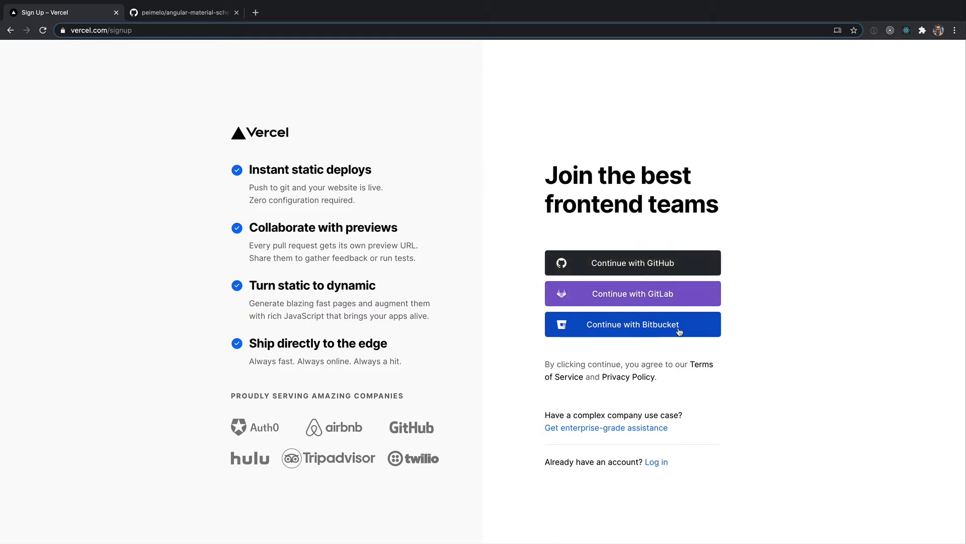
{"action": "left_click", "coordinate": [10, 31]}
{"action": "left_click", "coordinate": [676, 77]}
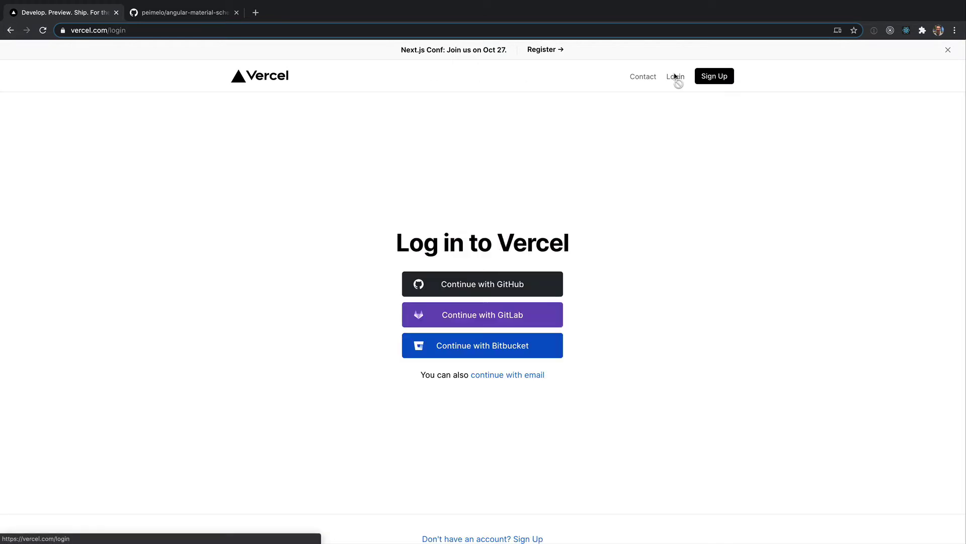
{"action": "left_click", "coordinate": [520, 374]}
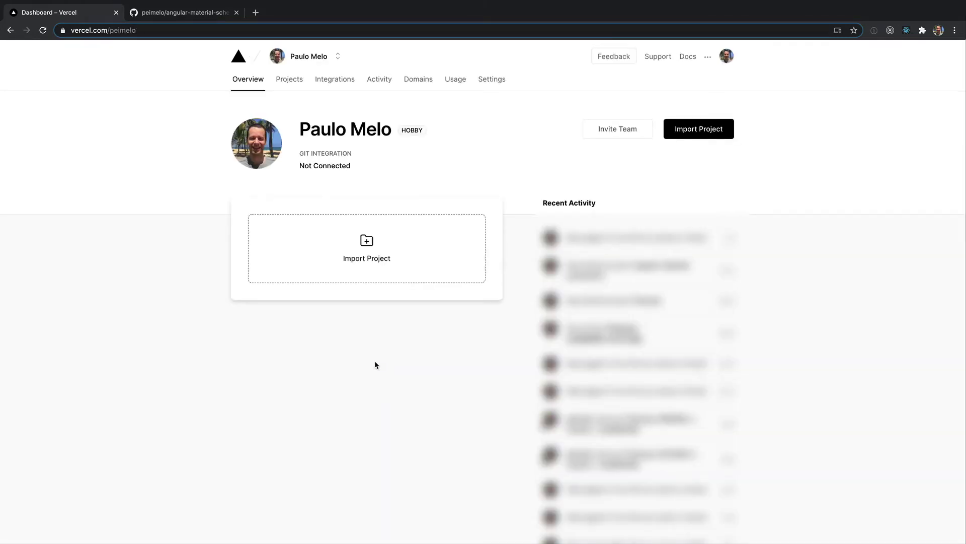
- Start a new project import from an existing Git repository
{"action": "left_click", "coordinate": [707, 133]}
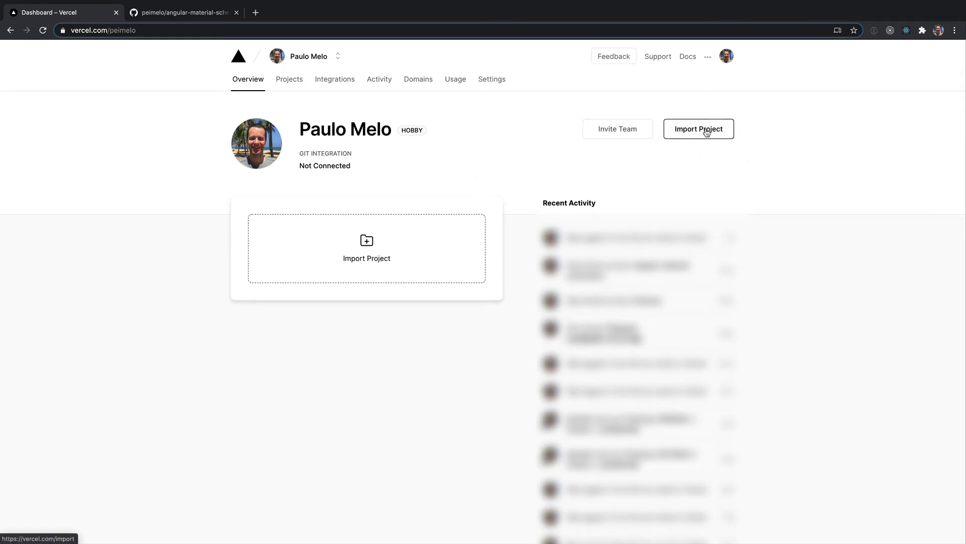
{"action": "left_click", "coordinate": [707, 131]}
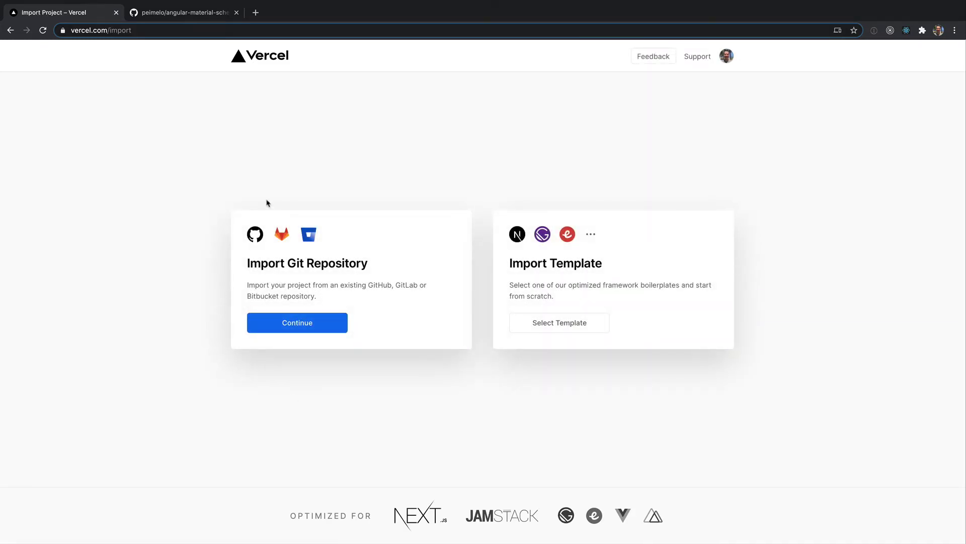
{"action": "left_click", "coordinate": [327, 328]}
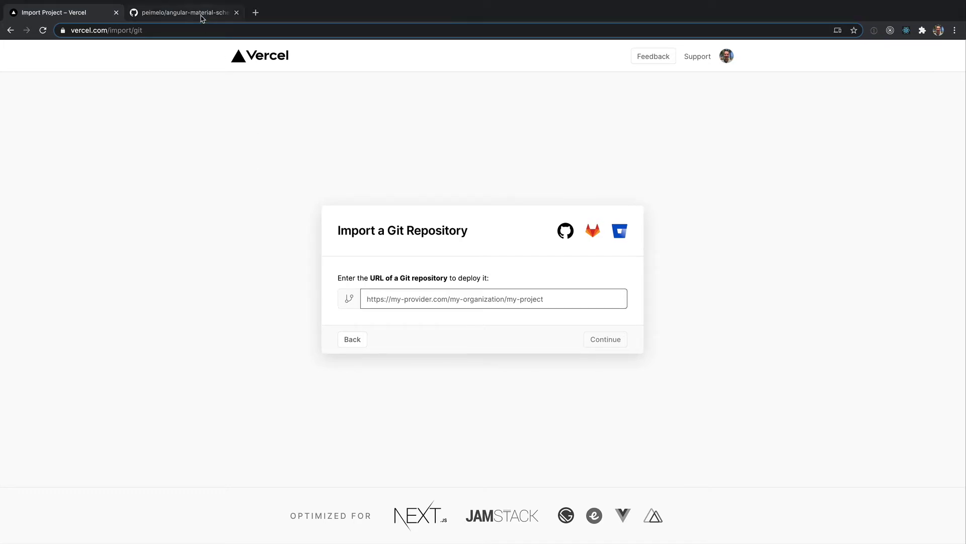
- Copy the angular-material-schematics repository URL from GitHub and submit it in Vercel as the Git repository to import
{"action": "left_click", "coordinate": [200, 14]}
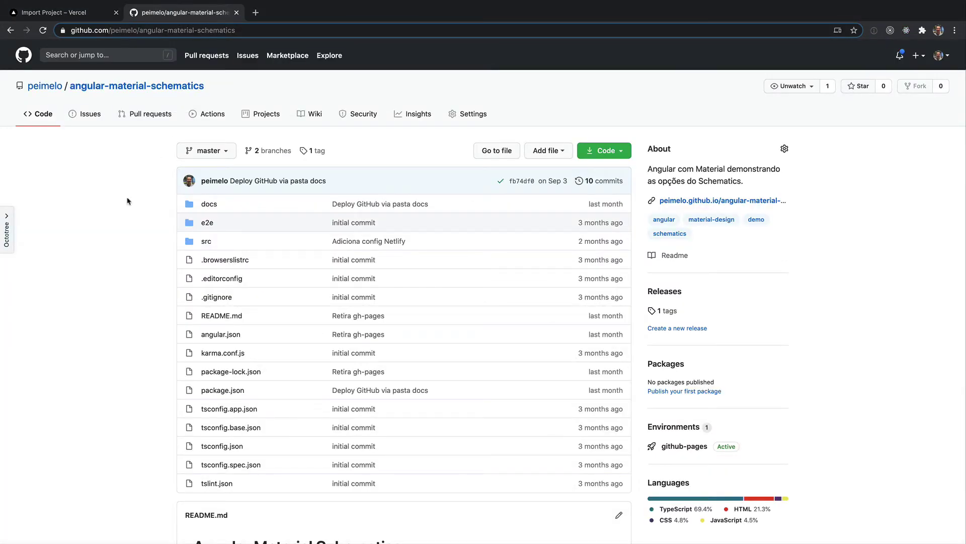
{"action": "left_click", "coordinate": [287, 29]}
{"action": "key", "text": "ctrl+c"}
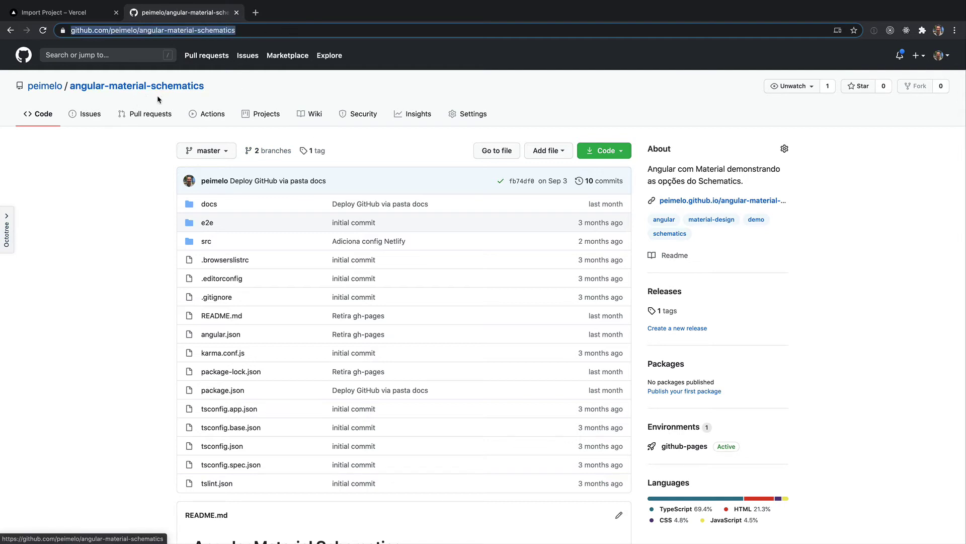
{"action": "left_click", "coordinate": [87, 17]}
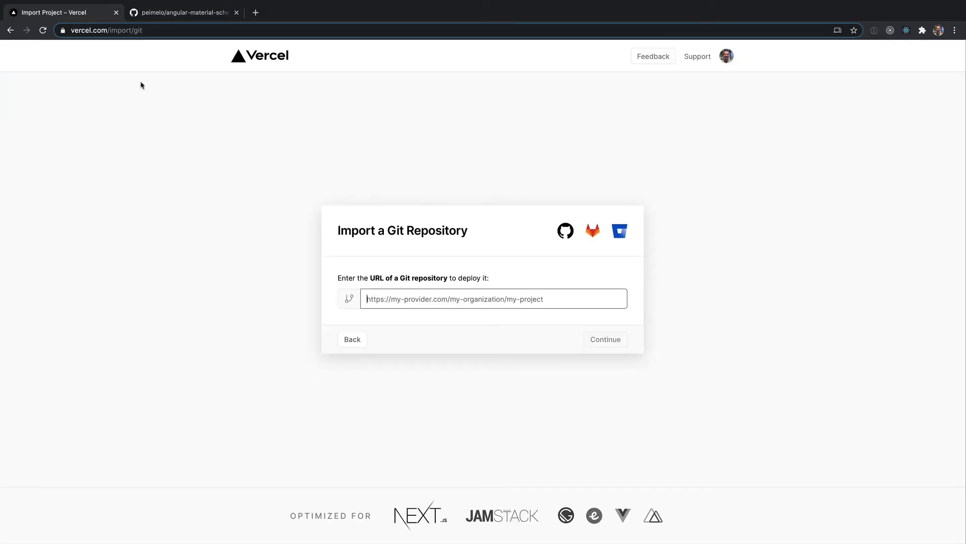
{"action": "key", "text": "ctrl+v"}
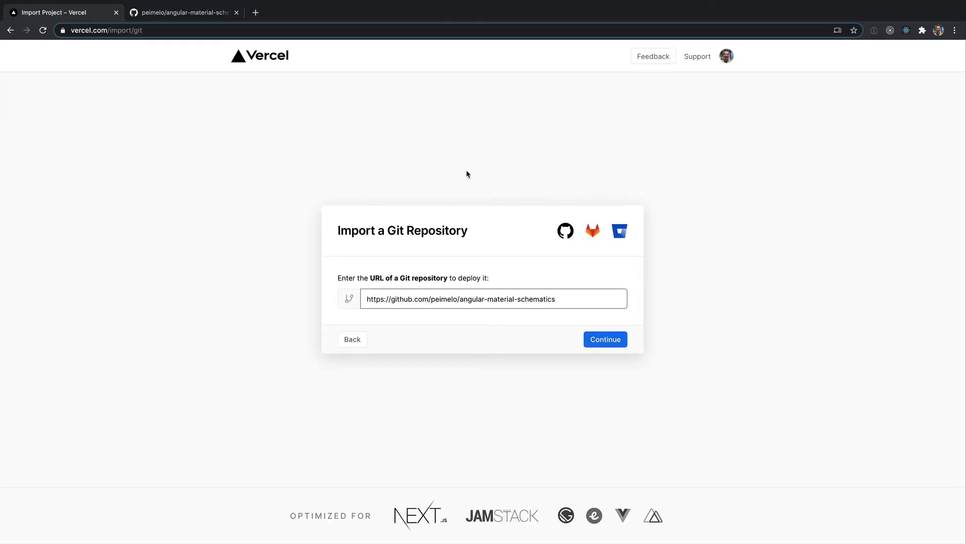
{"action": "left_click", "coordinate": [608, 344]}
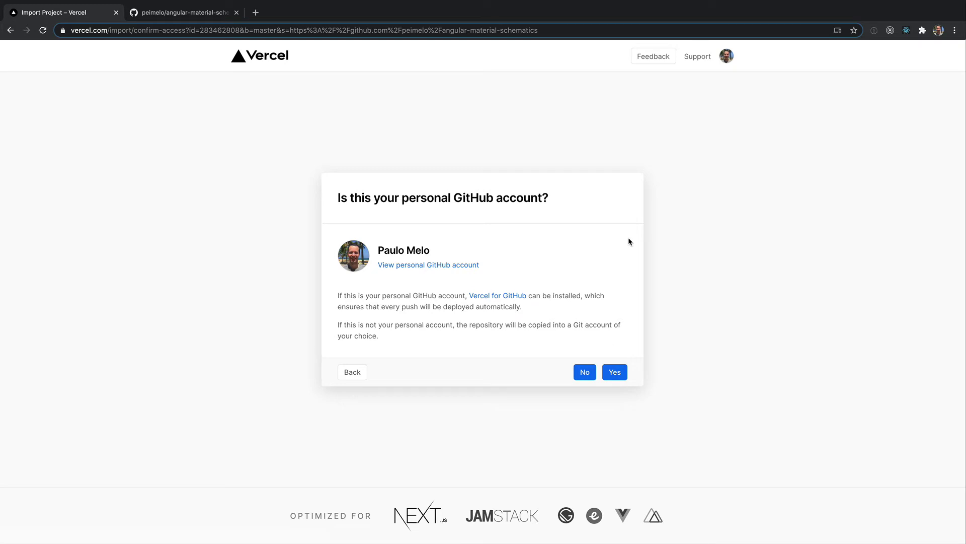
- Confirm that the GitHub account is personal and connect it to the personal Vercel account
{"action": "left_click", "coordinate": [621, 374]}
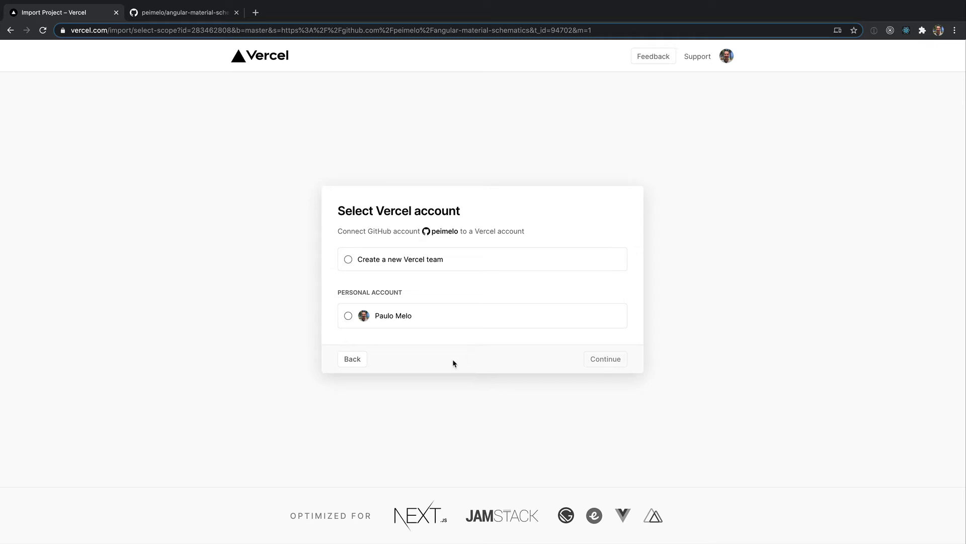
{"action": "left_click", "coordinate": [348, 315]}
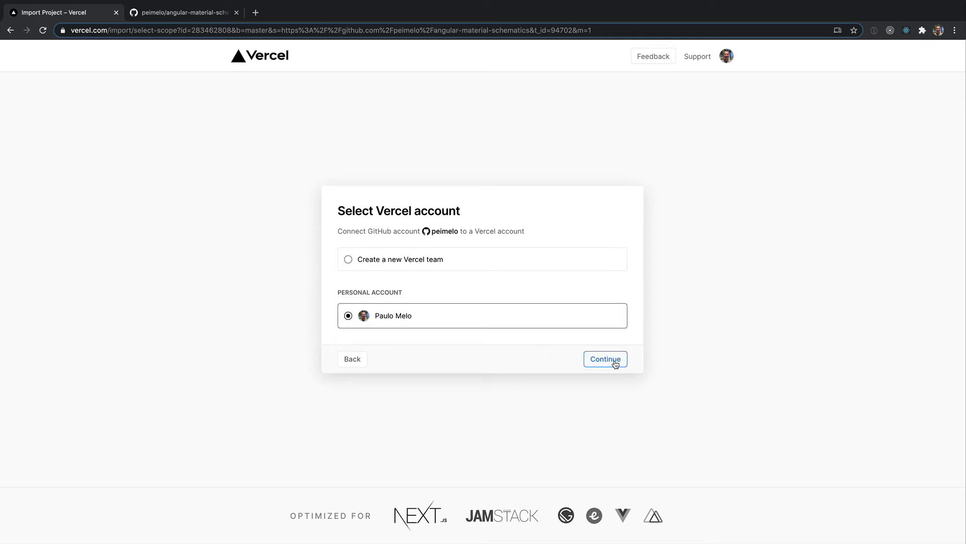
{"action": "left_click", "coordinate": [606, 360]}
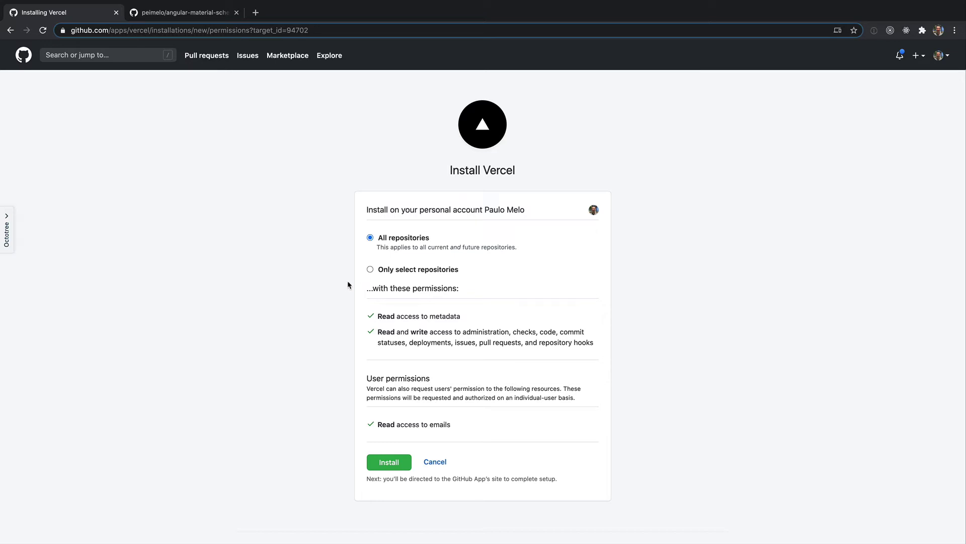
- Install the Vercel app on GitHub with access to only the angular-material-schematics repository
{"action": "left_click", "coordinate": [370, 270]}
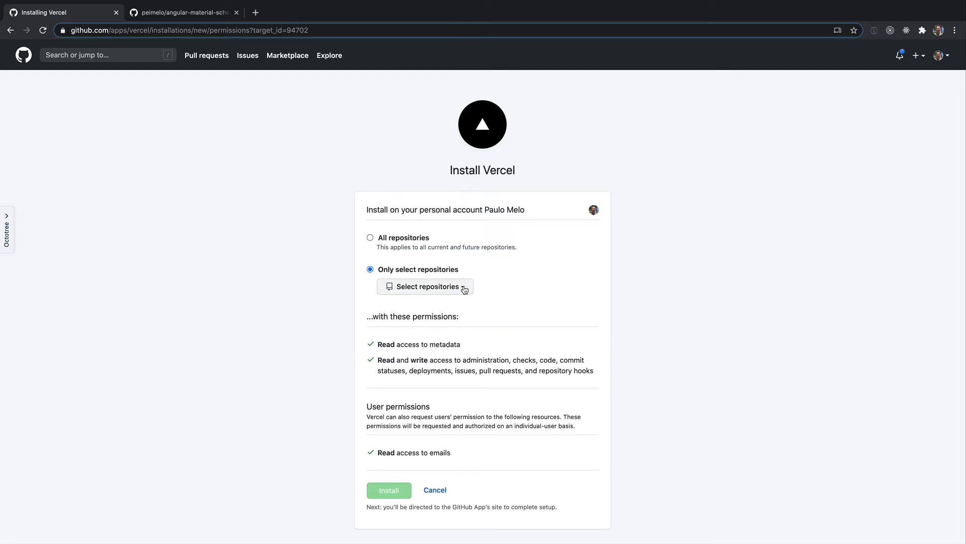
{"action": "left_click", "coordinate": [464, 288]}
{"action": "type", "text": "angular-material-schematics"}
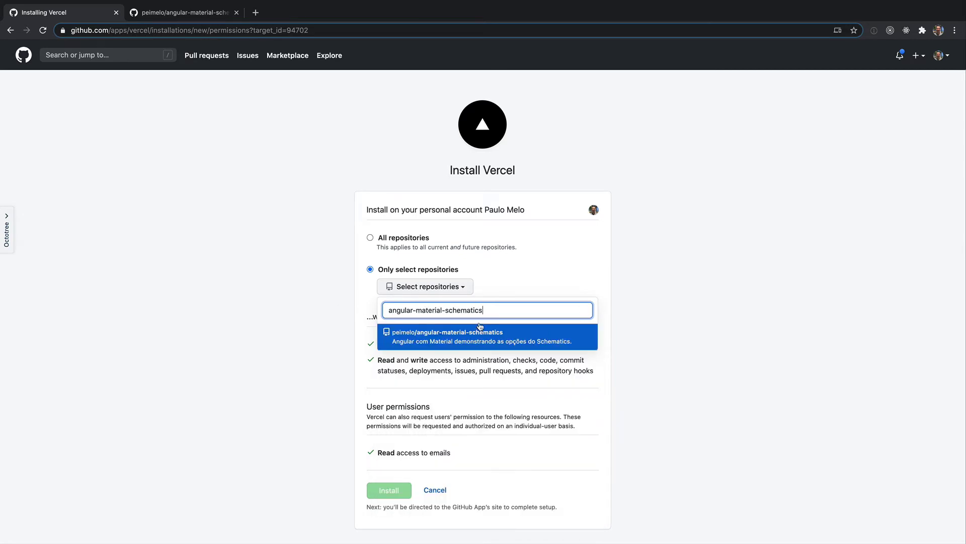
{"action": "left_click", "coordinate": [547, 337]}
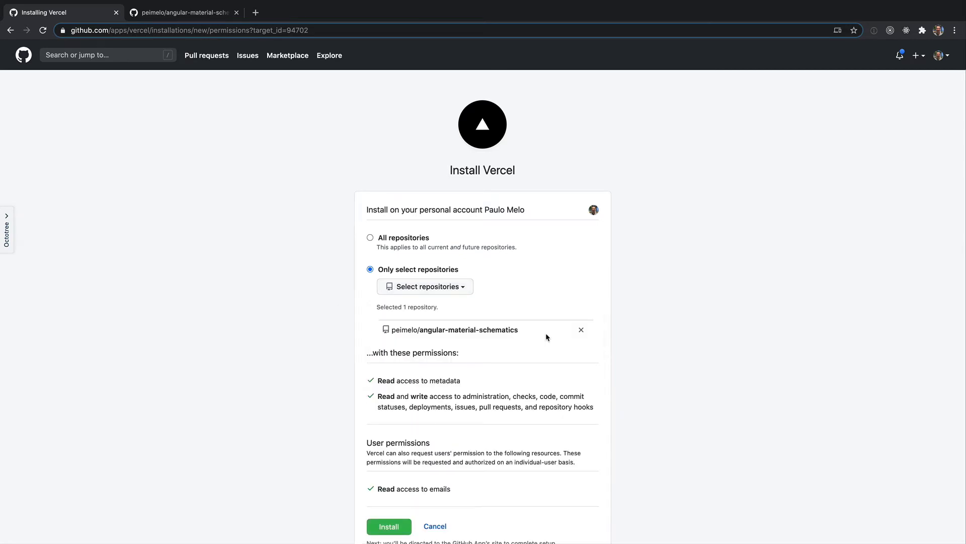
{"action": "scroll", "coordinate": [669, 332], "scroll_direction": "down", "scroll_amount": 3}
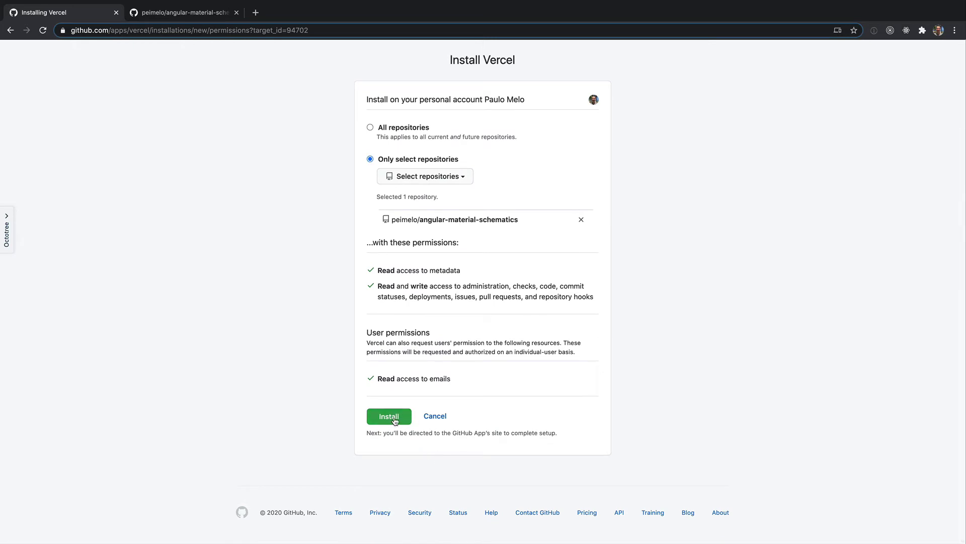
{"action": "left_click", "coordinate": [395, 421]}
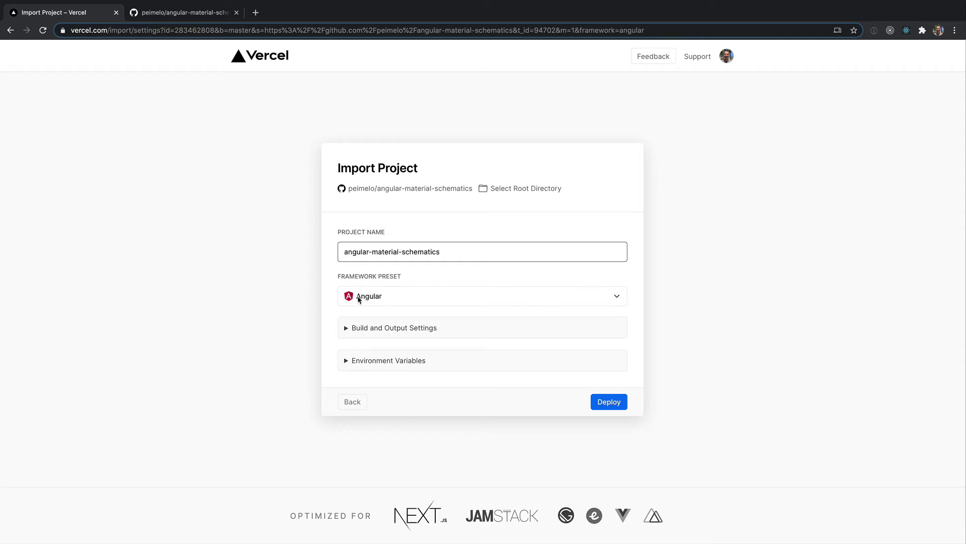
- Review the available framework presets, keeping Angular selected
{"action": "left_click", "coordinate": [619, 297]}
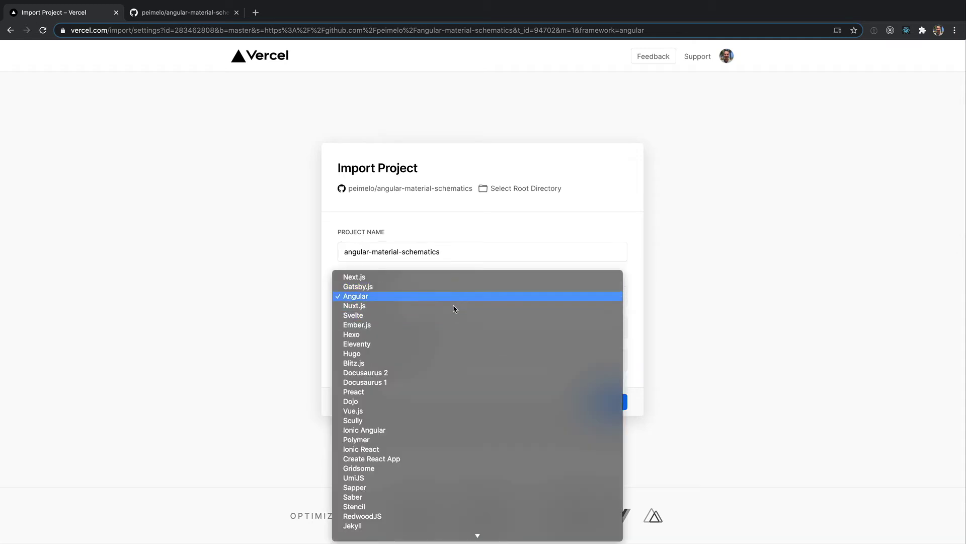
{"action": "scroll", "coordinate": [455, 309], "scroll_direction": "down", "scroll_amount": 2}
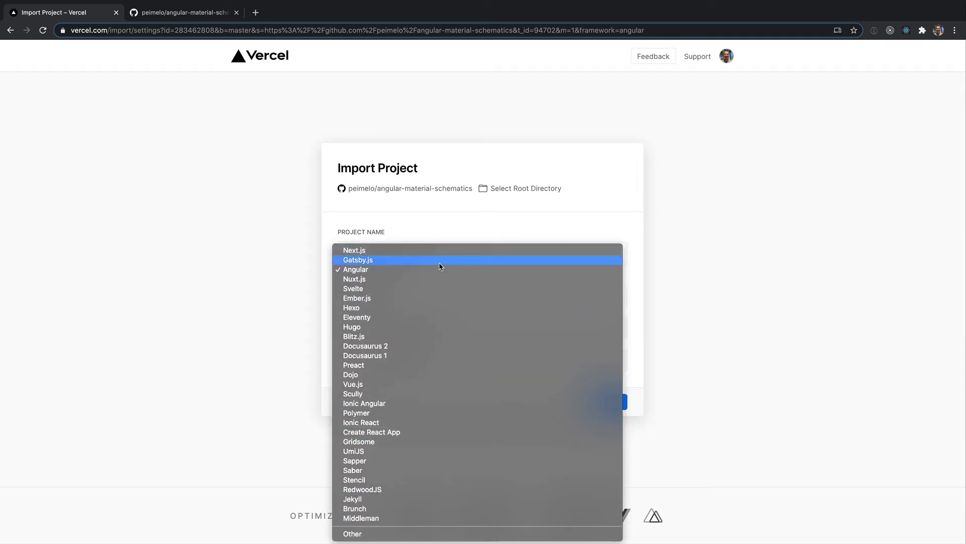
{"action": "left_click", "coordinate": [688, 295]}
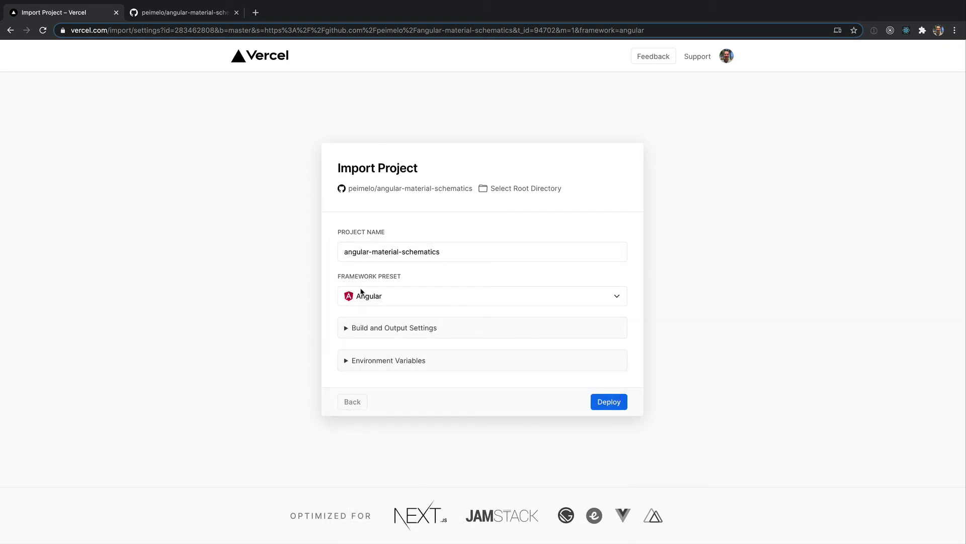
- Override the build command in the Build and Output Settings with "ng build --prod"
{"action": "left_click", "coordinate": [346, 331]}
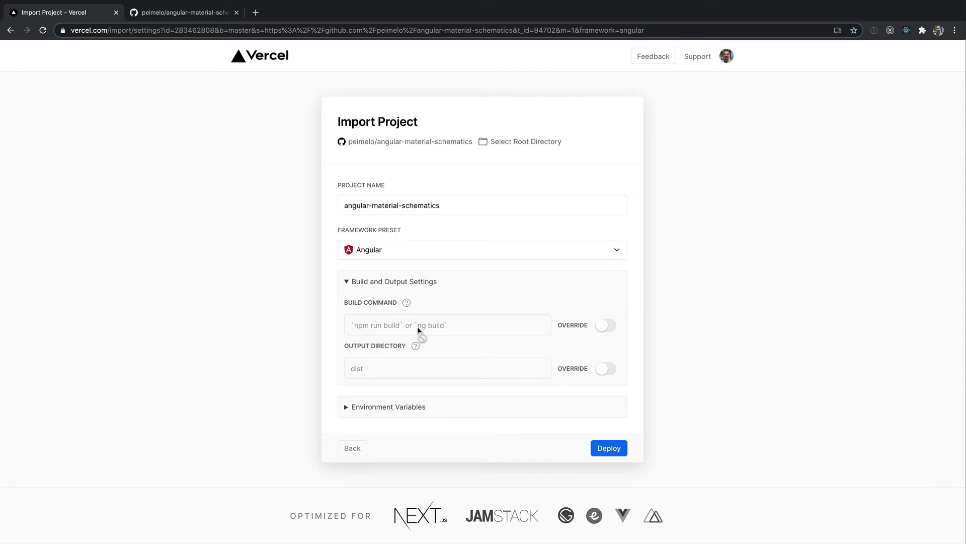
{"action": "left_click", "coordinate": [615, 328]}
{"action": "left_click", "coordinate": [506, 326]}
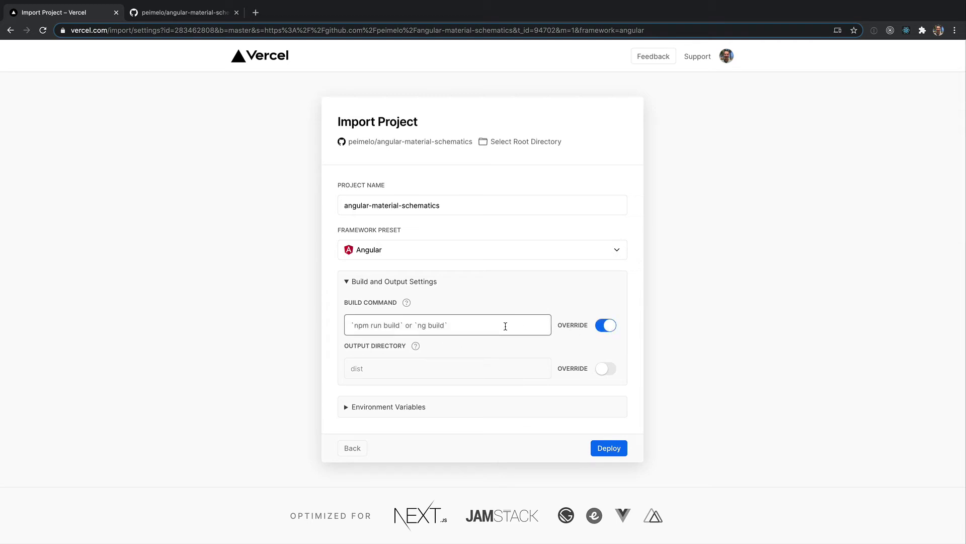
{"action": "type", "text": "ng build --prod"}
{"action": "left_click", "coordinate": [642, 363]}
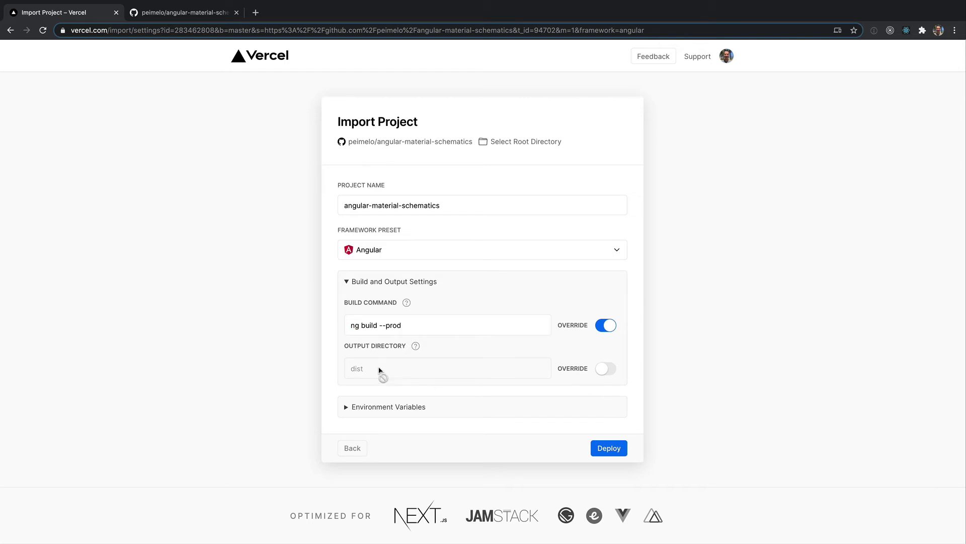
- Override the output directory with "dist/angular-material-schematics"
{"action": "left_click", "coordinate": [606, 370]}
{"action": "left_click", "coordinate": [514, 373]}
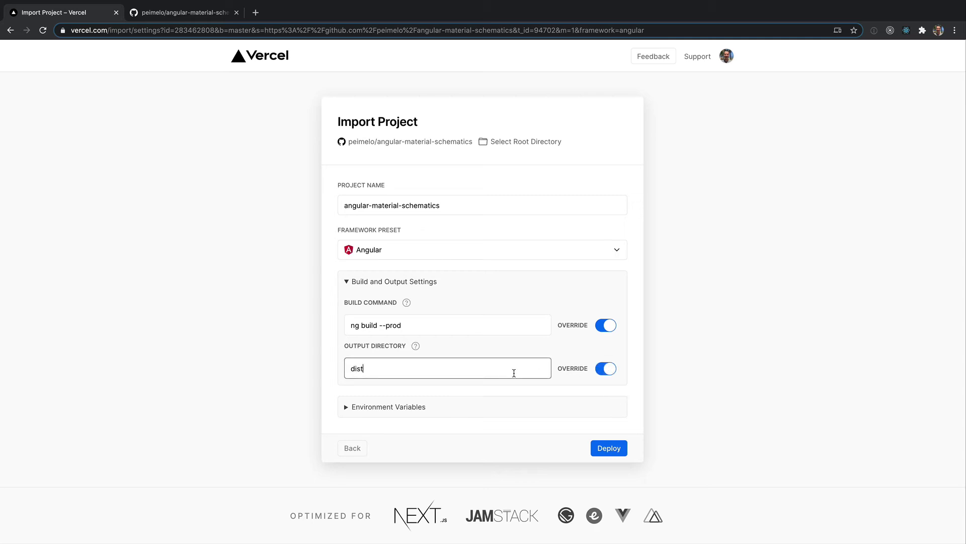
{"action": "type", "text": "/angular-material-schematics"}
- Check the build outputPath value in the repository's angular.json file on GitHub
{"action": "left_click", "coordinate": [171, 15]}
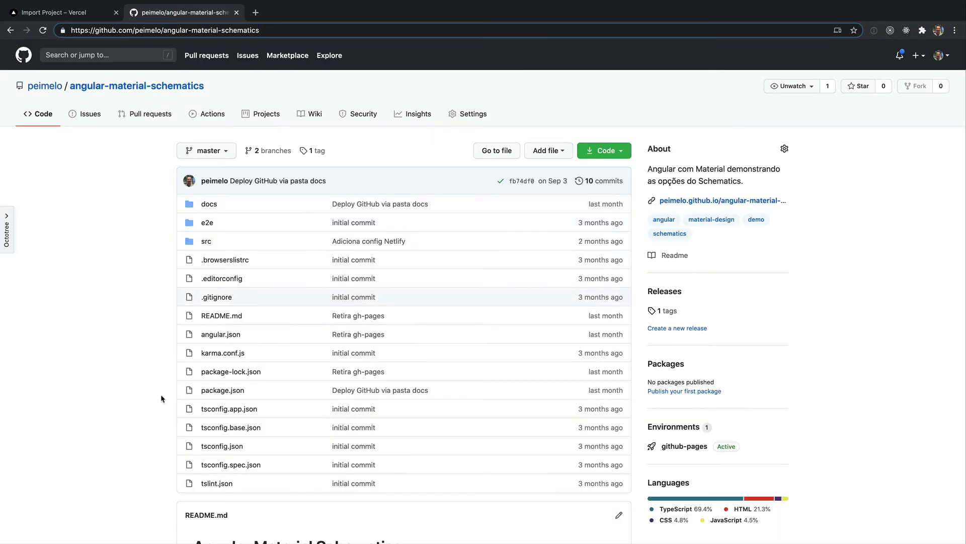
{"action": "left_click", "coordinate": [221, 334]}
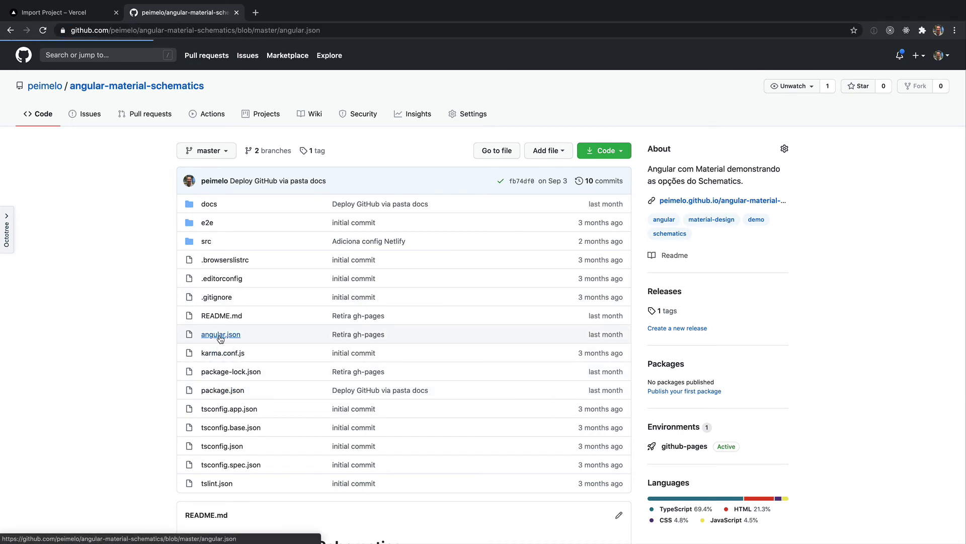
{"action": "scroll", "coordinate": [366, 399], "scroll_direction": "down", "scroll_amount": 2}
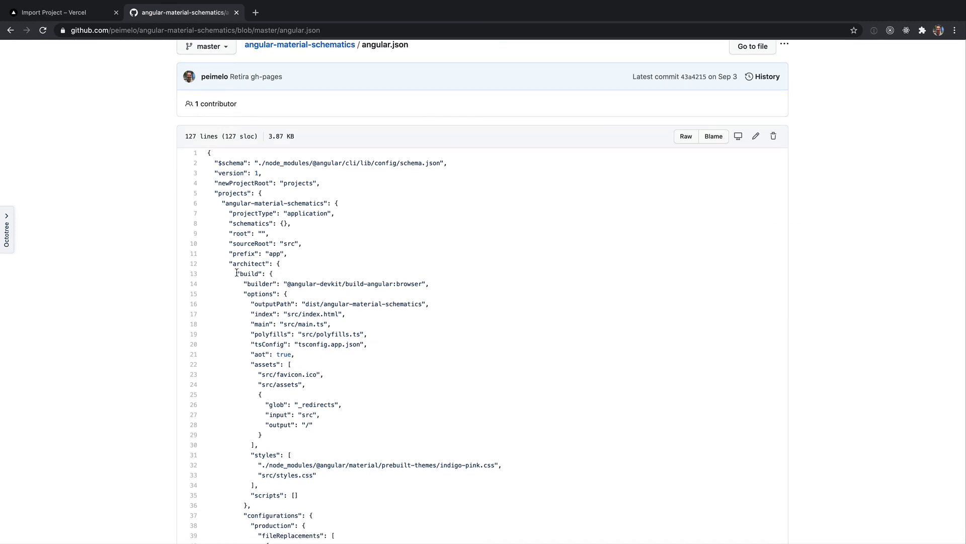
{"action": "left_click_drag", "start_coordinate": [236, 273], "coordinate": [457, 305]}
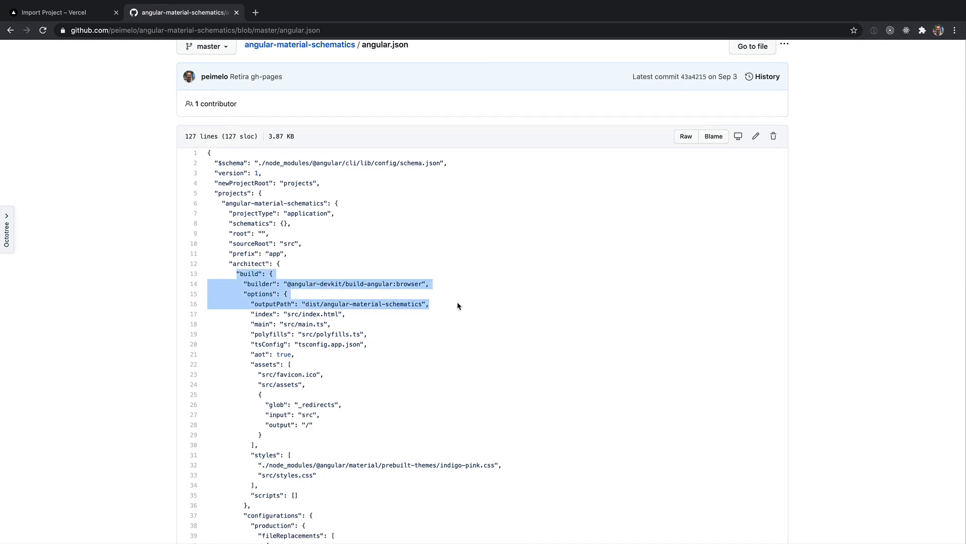
{"action": "left_click", "coordinate": [370, 336]}
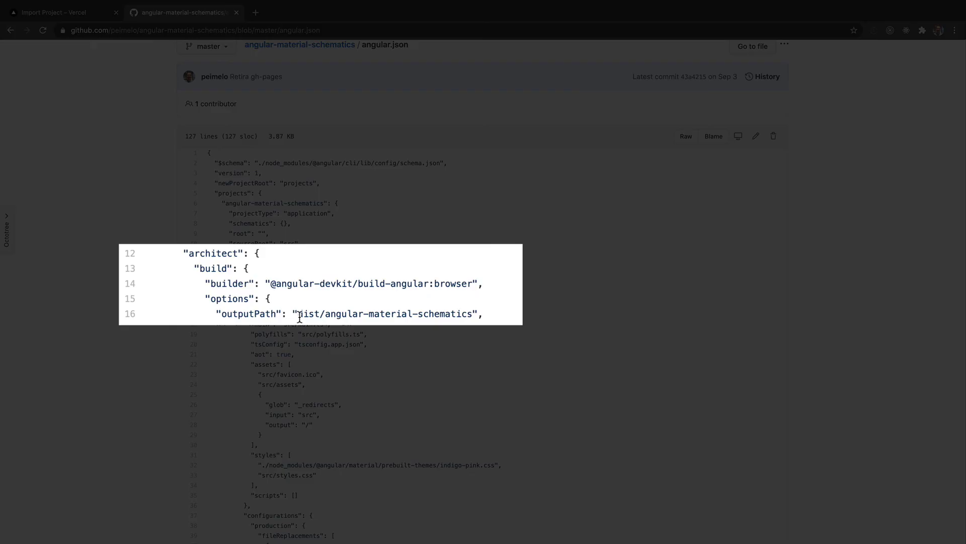
{"action": "left_click_drag", "start_coordinate": [303, 303], "coordinate": [425, 303]}
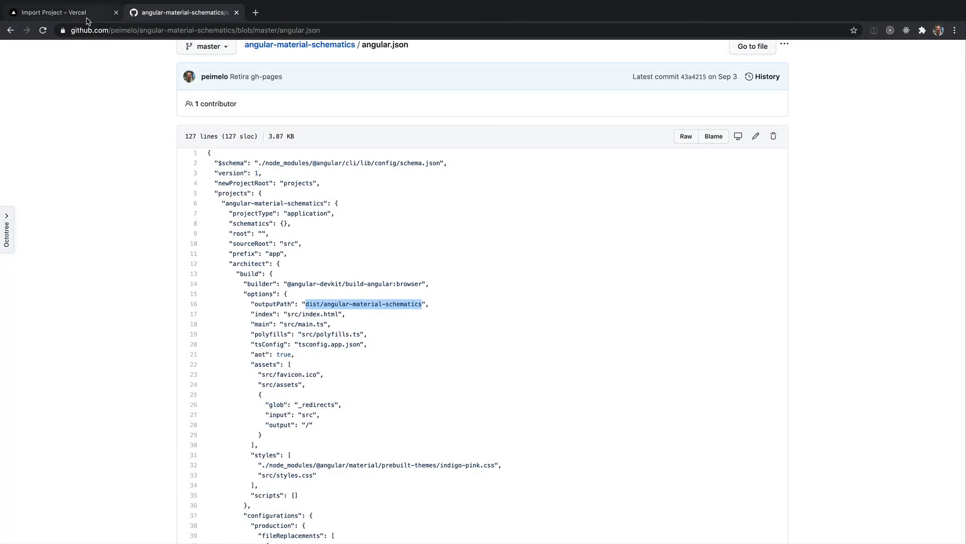
- Return to the Vercel import settings and deploy the angular-material-schematics project
{"action": "left_click", "coordinate": [71, 12]}
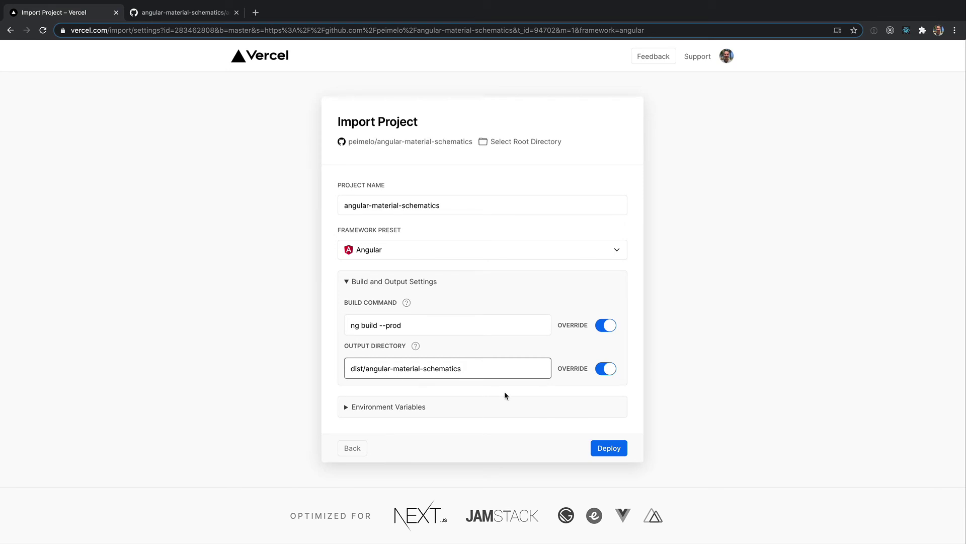
{"action": "left_click", "coordinate": [609, 448]}
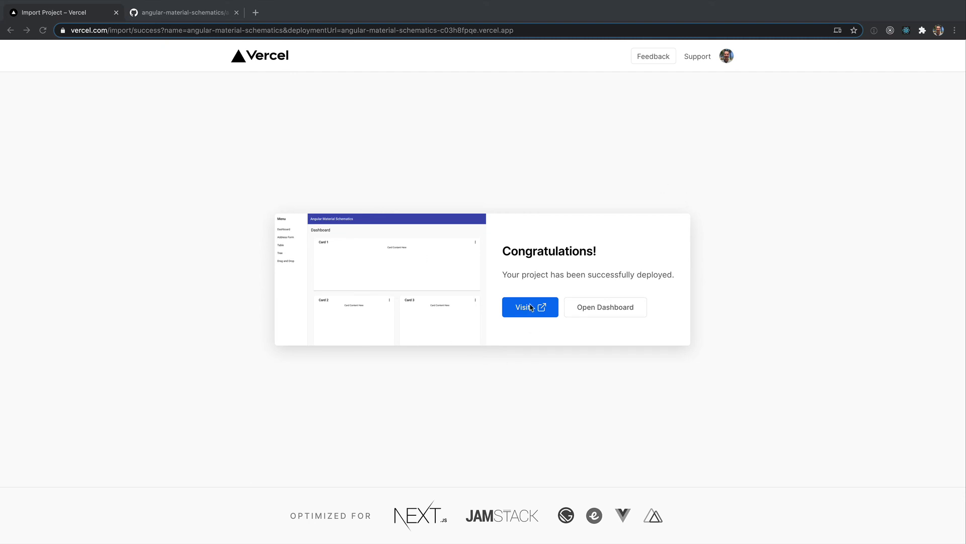
{"action": "left_click", "coordinate": [697, 291]}
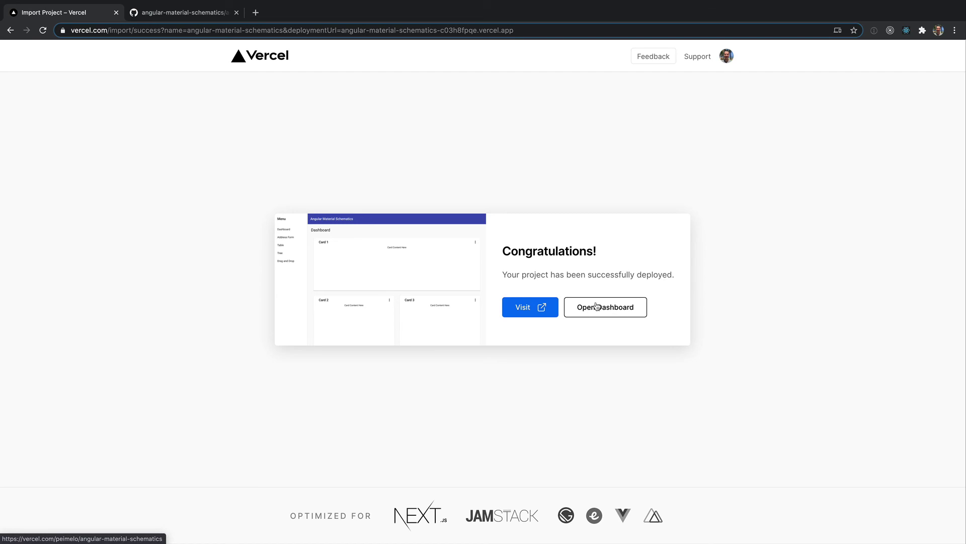
- Open the deployed project's domain settings and review the edit options of its vercel.app domain without changing them
{"action": "left_click", "coordinate": [611, 308]}
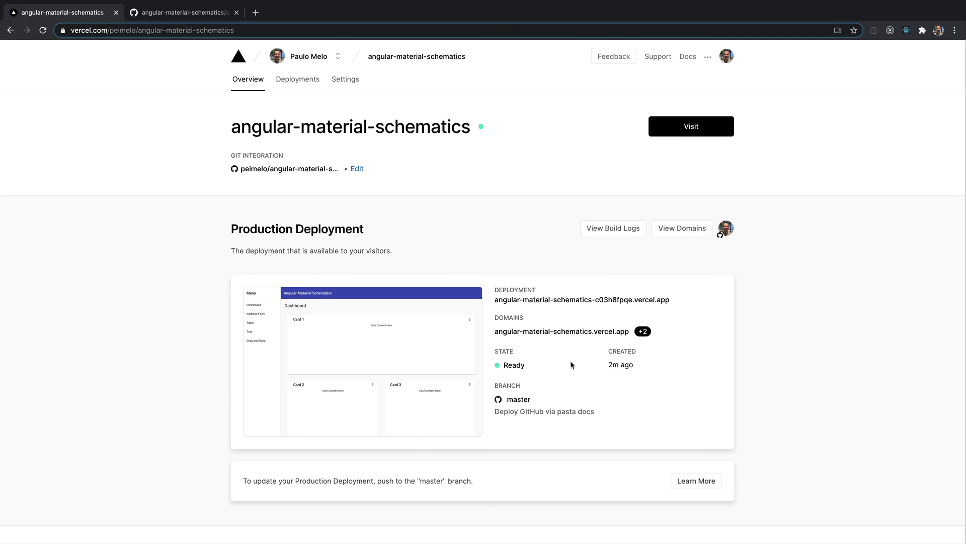
{"action": "left_click", "coordinate": [346, 81]}
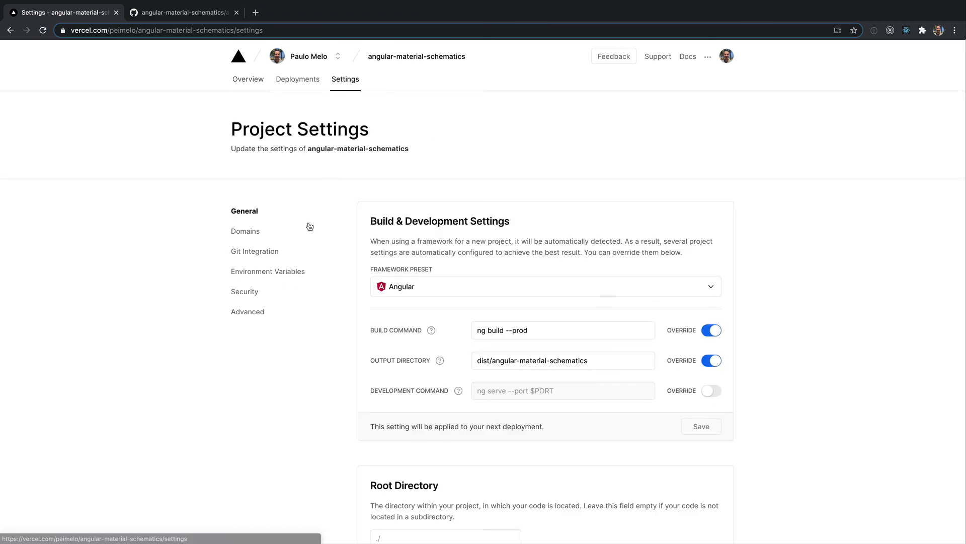
{"action": "left_click", "coordinate": [250, 233]}
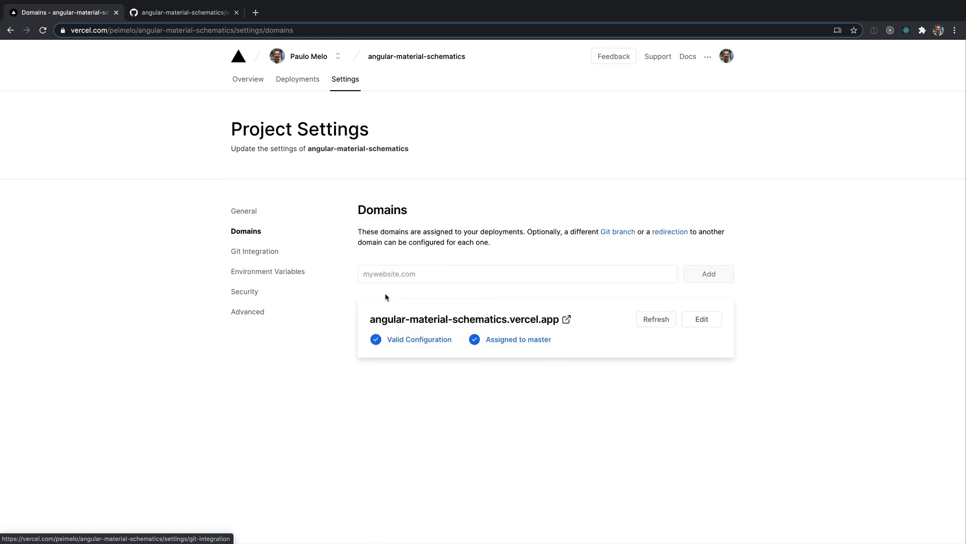
{"action": "left_click", "coordinate": [704, 323]}
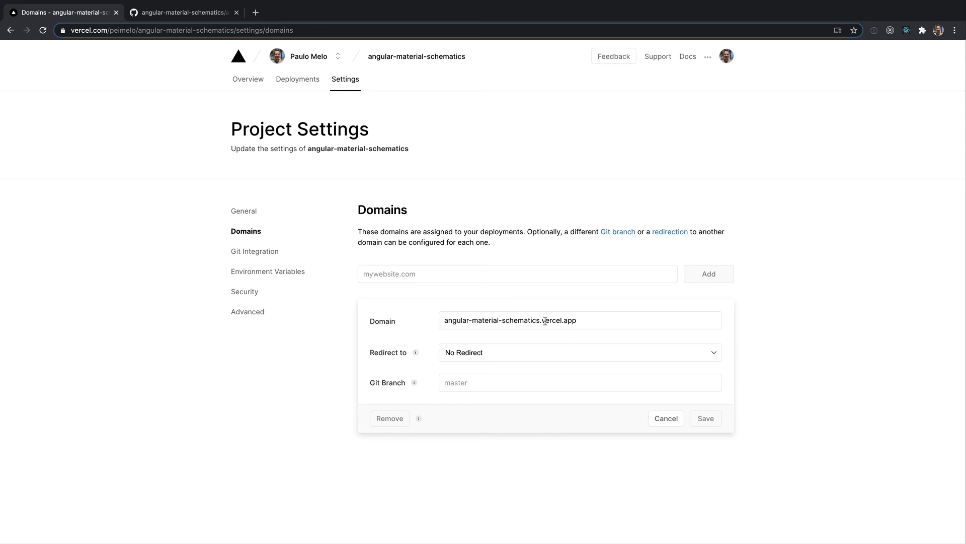
{"action": "left_click", "coordinate": [665, 422]}
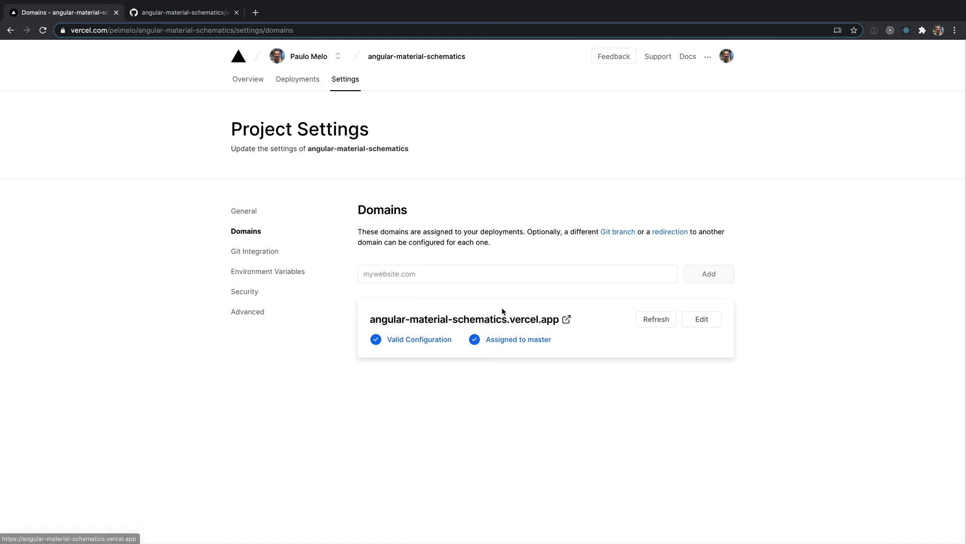
- Visit the deployed site from its domain entry, check the Address Form, Table, Tree, Drag and Drop and Dashboard pages, and return to the Vercel domain settings
{"action": "left_click", "coordinate": [567, 321]}
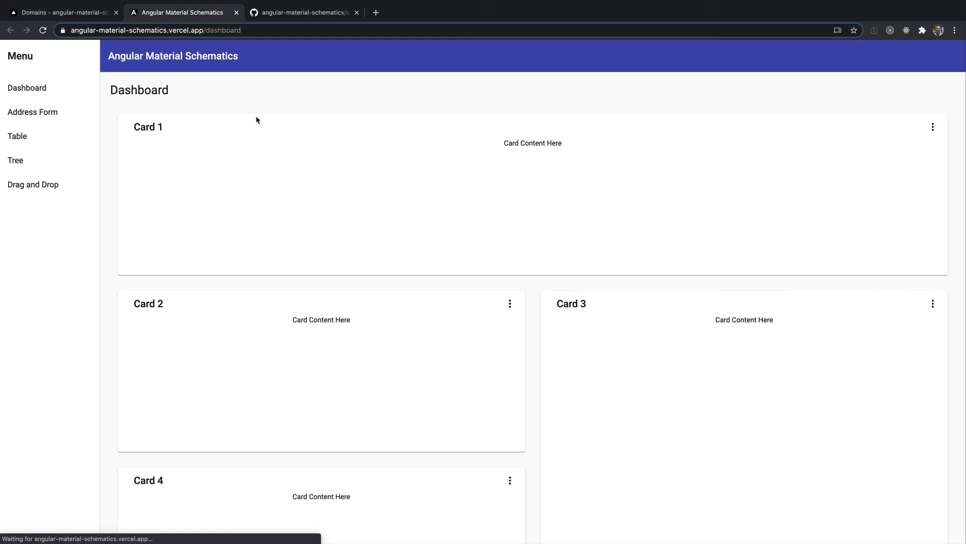
{"action": "left_click", "coordinate": [20, 112]}
{"action": "left_click", "coordinate": [46, 135]}
{"action": "left_click", "coordinate": [50, 163]}
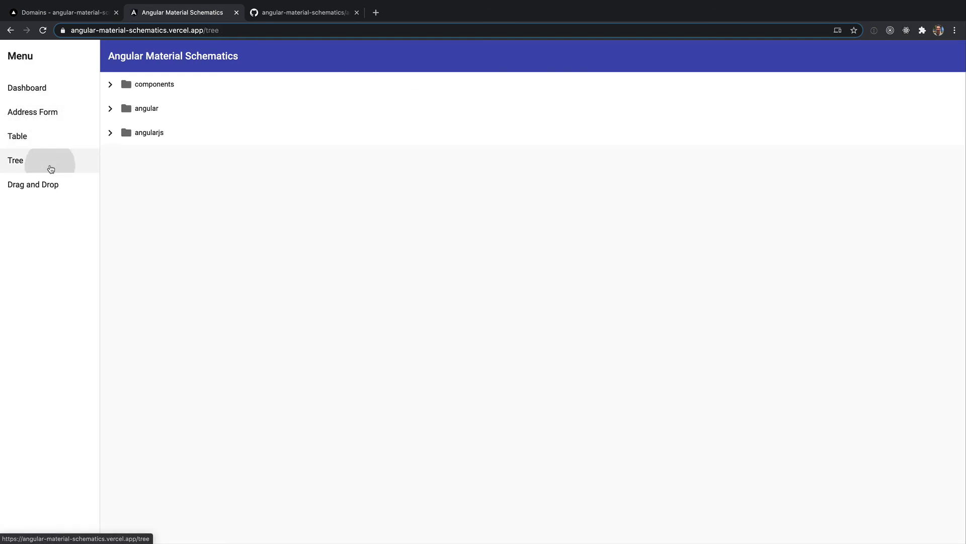
{"action": "left_click", "coordinate": [63, 195]}
{"action": "left_click", "coordinate": [67, 136]}
{"action": "left_click", "coordinate": [27, 87]}
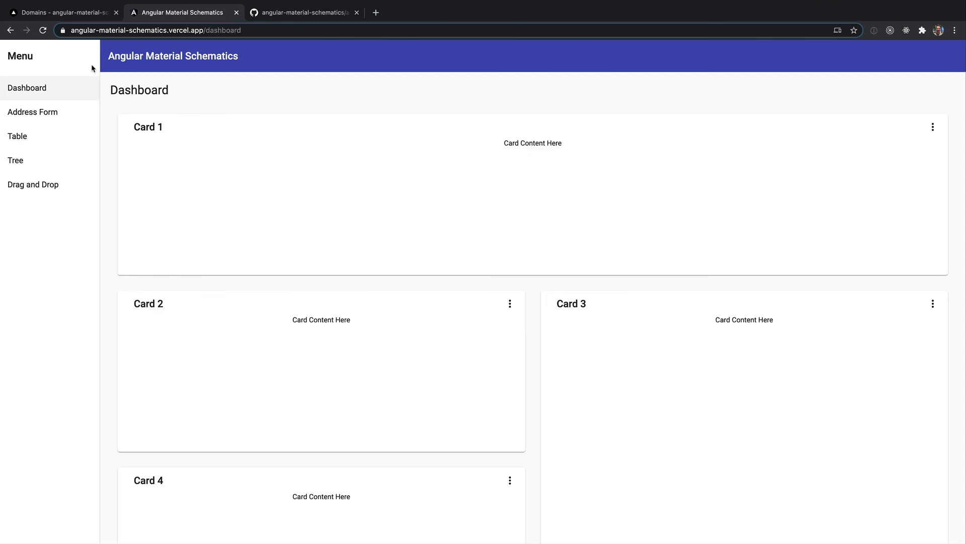
{"action": "left_click", "coordinate": [75, 12]}
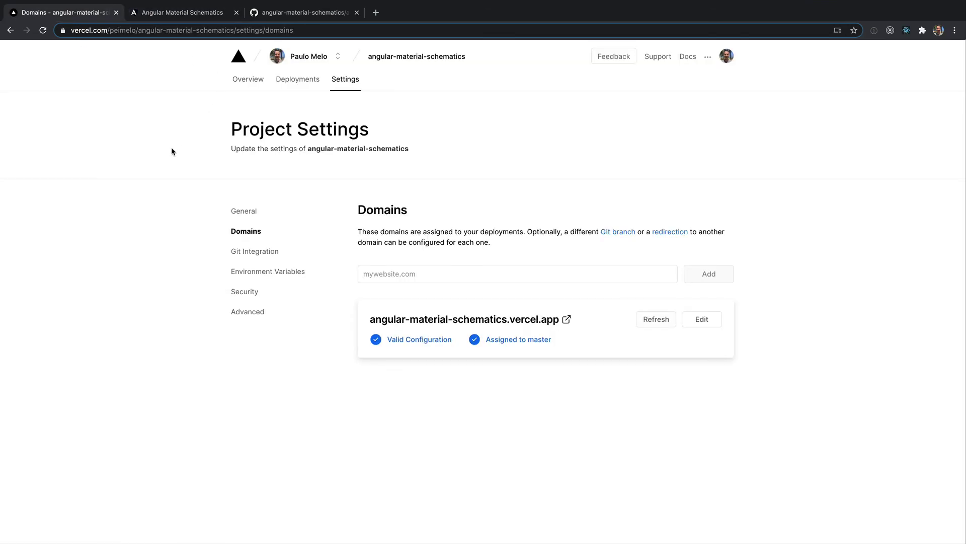